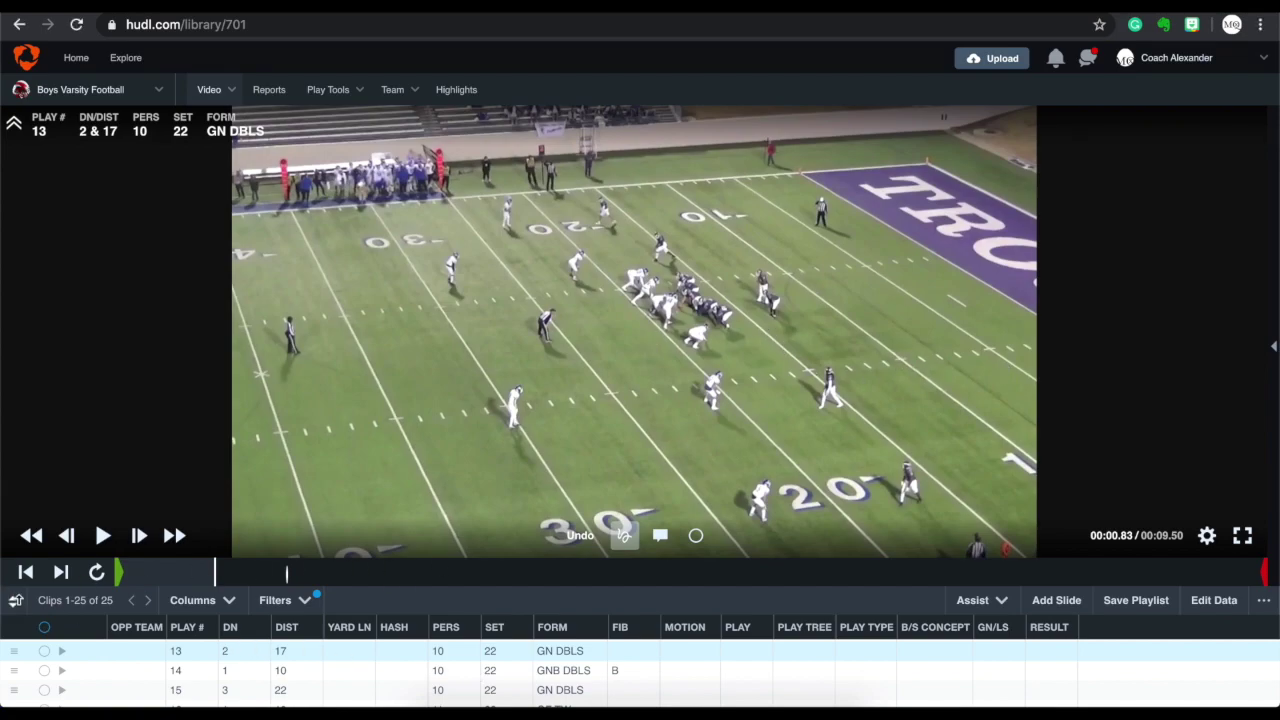
- Expand the clip table so plays 13–28 appear with their down, distance, personnel and formation tags
left_click(15, 600)
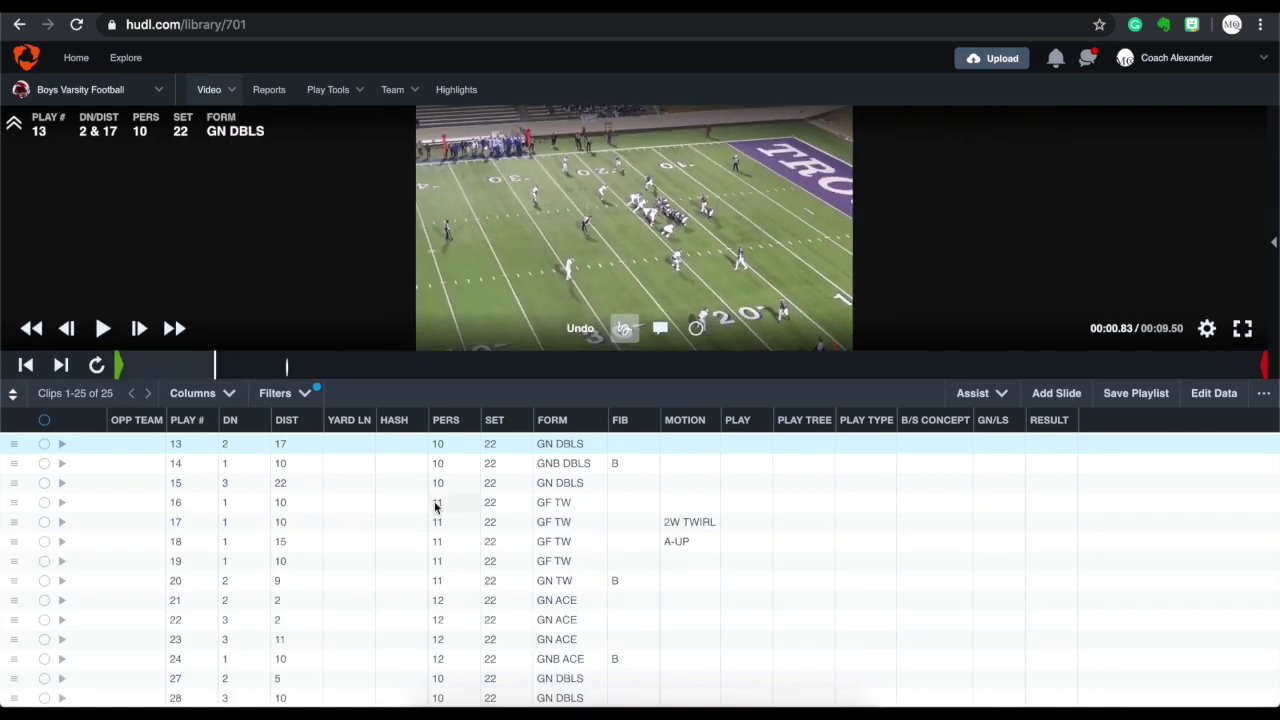
scroll(435, 508, "down", 2)
scroll(435, 508, "down", 3)
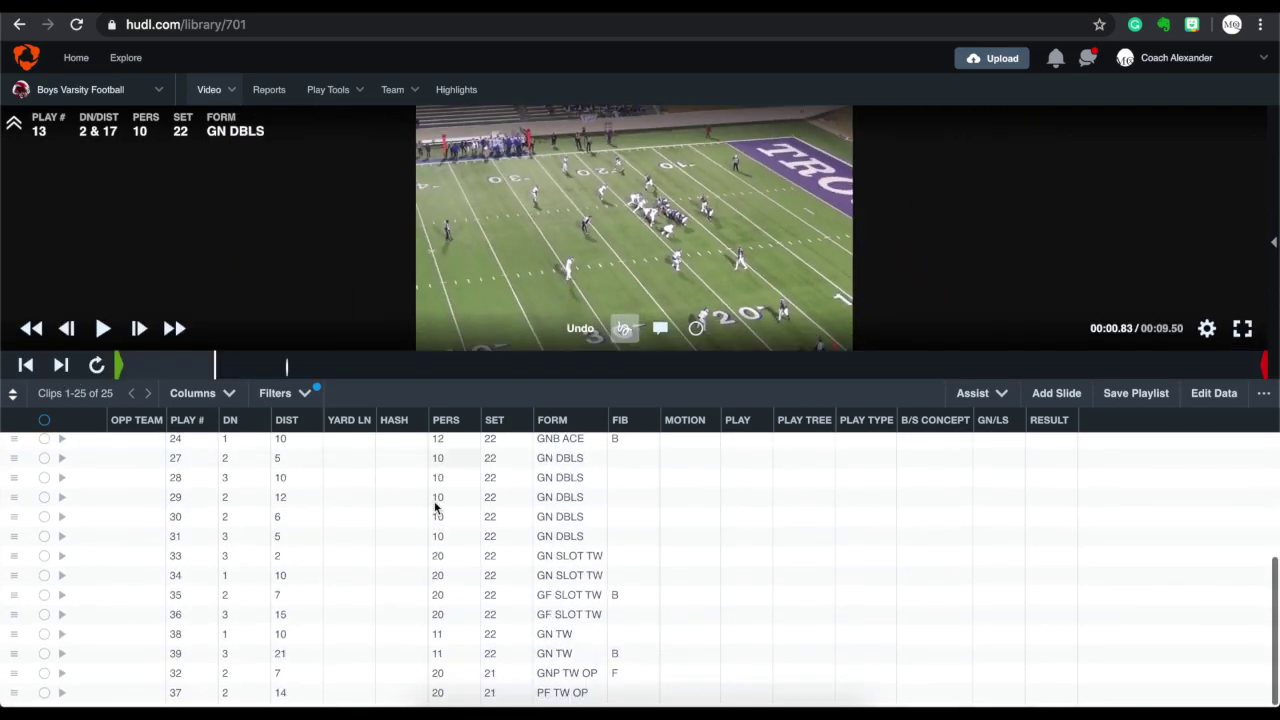
scroll(505, 566, "up", 3)
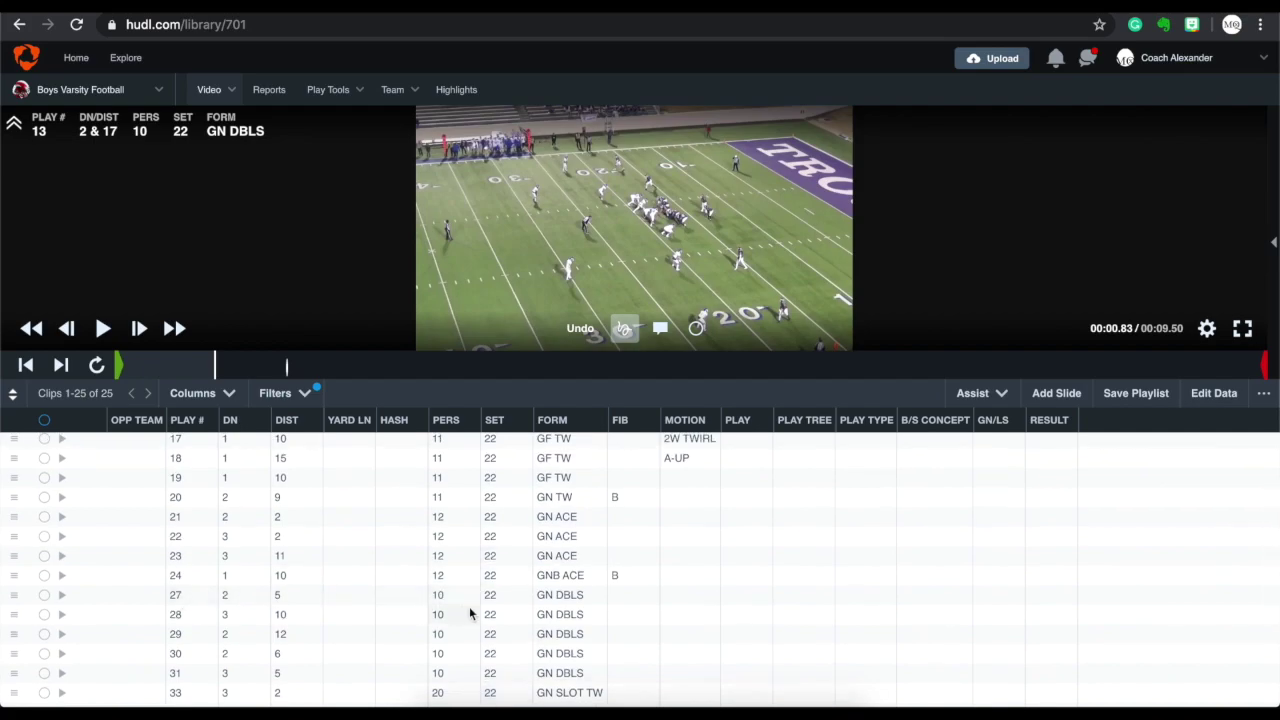
scroll(470, 608, "up", 2)
scroll(623, 580, "down", 4)
scroll(680, 510, "up", 4)
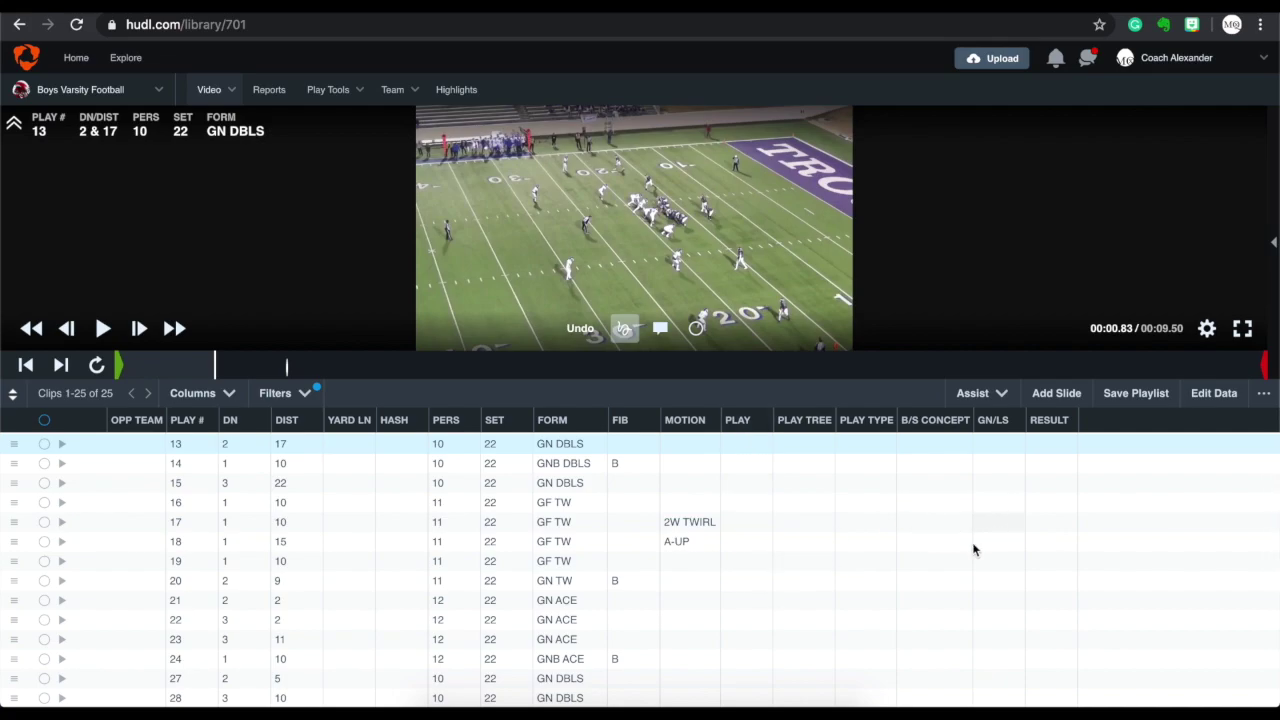
scroll(503, 617, "down", 4)
scroll(503, 617, "up", 4)
- Sort the clip table by the PERS (personnel) column
mouse_move(458, 428)
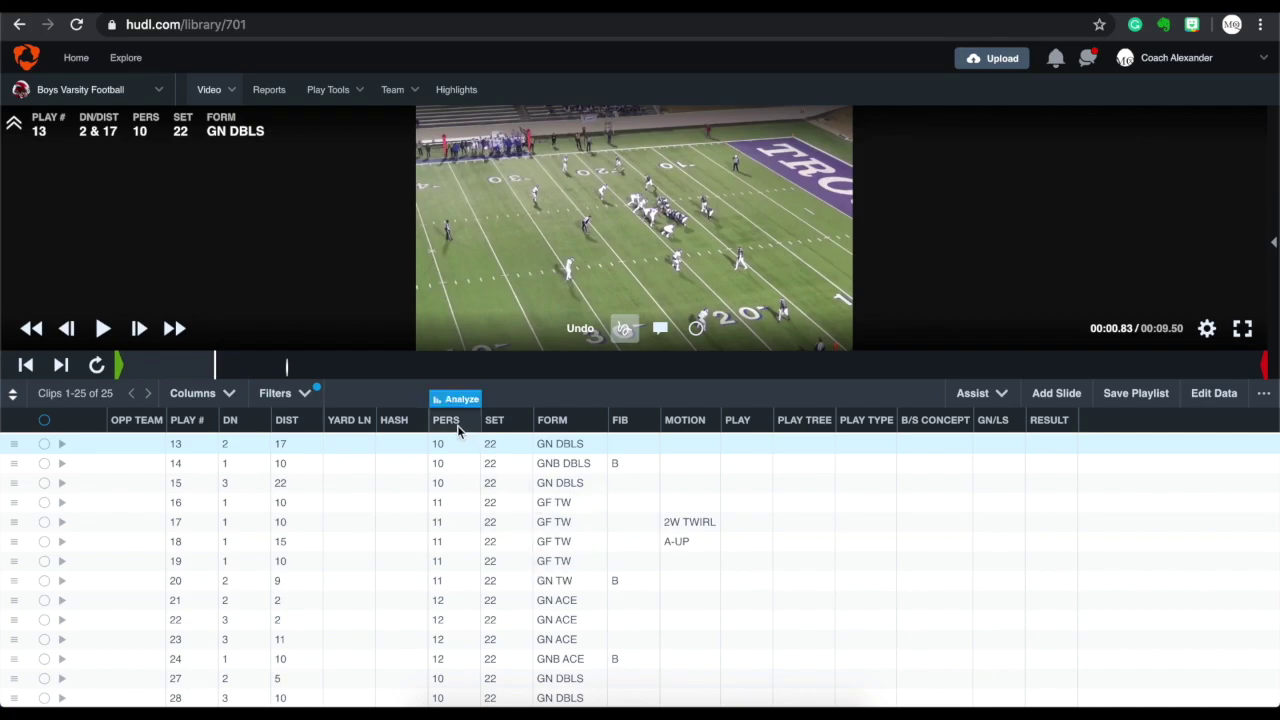
mouse_move(583, 424)
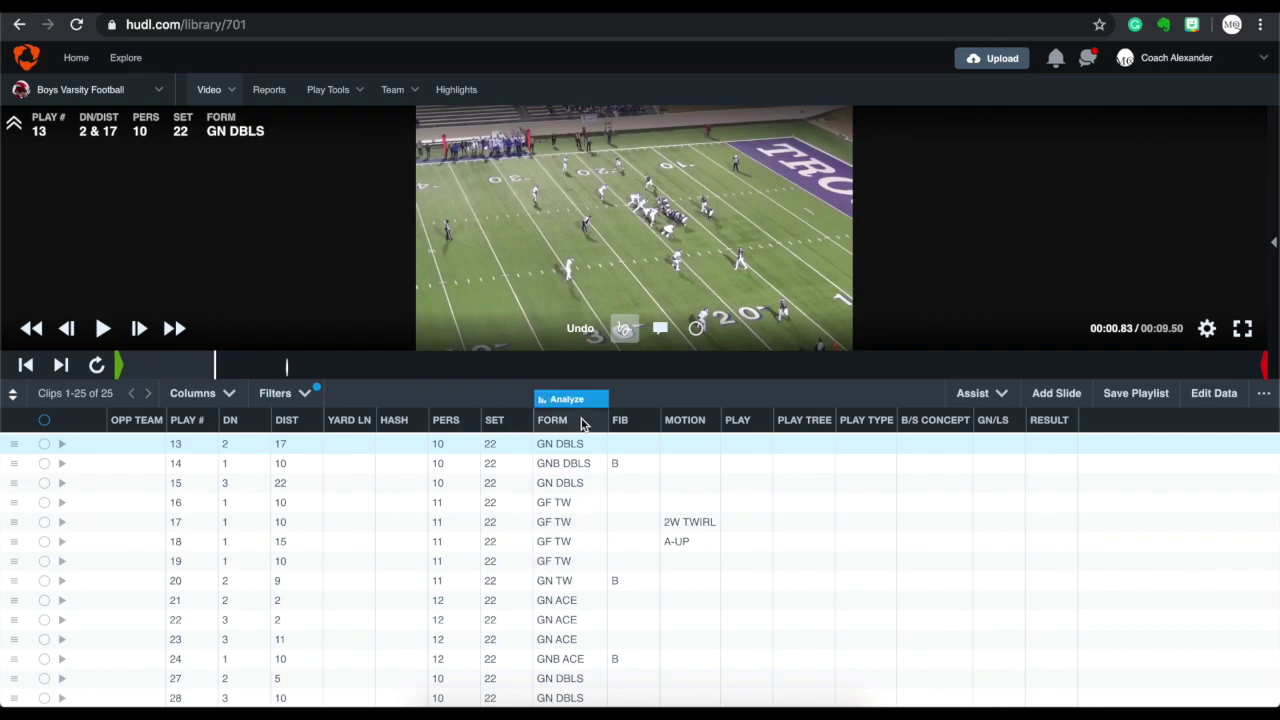
mouse_move(765, 432)
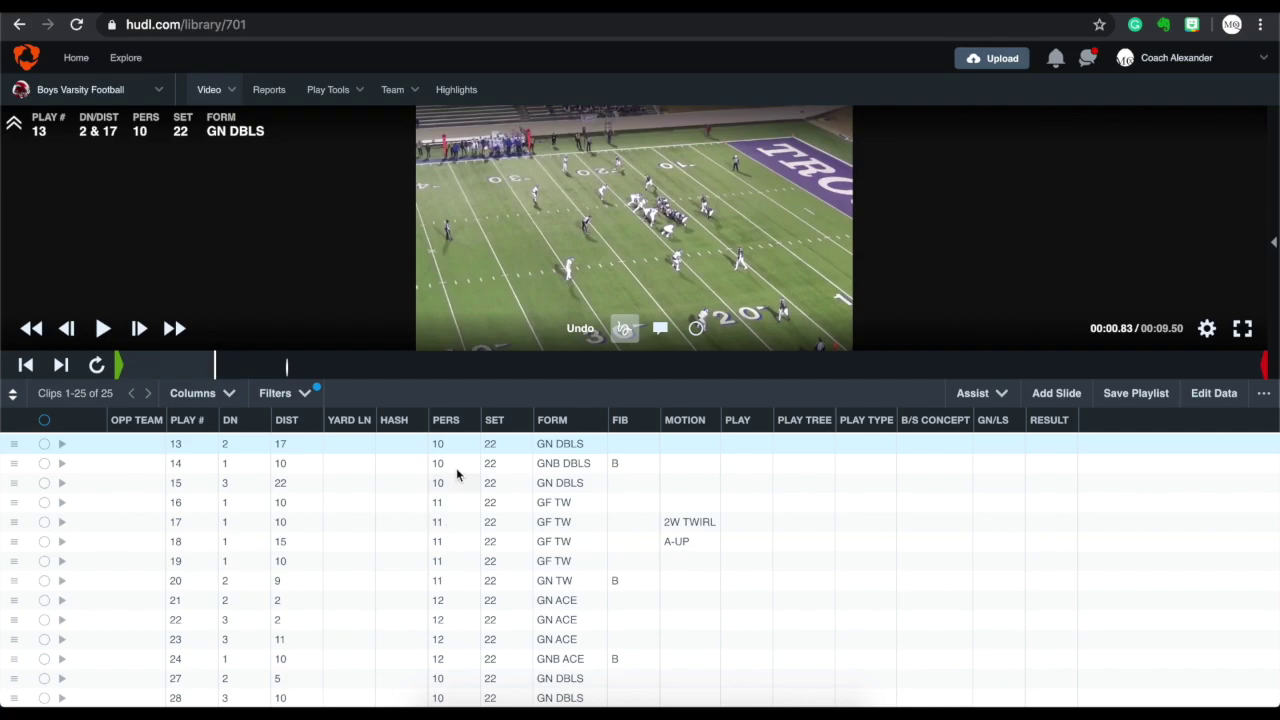
left_click(452, 422)
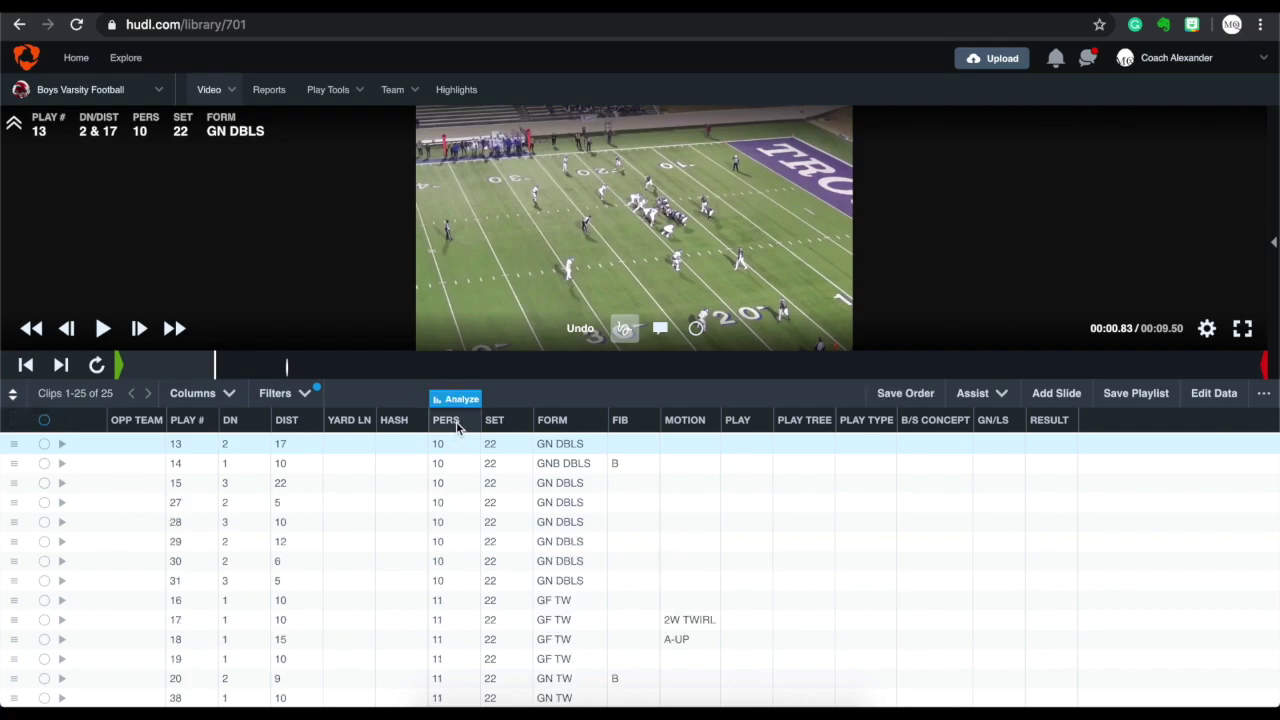
scroll(453, 560, "down", 5)
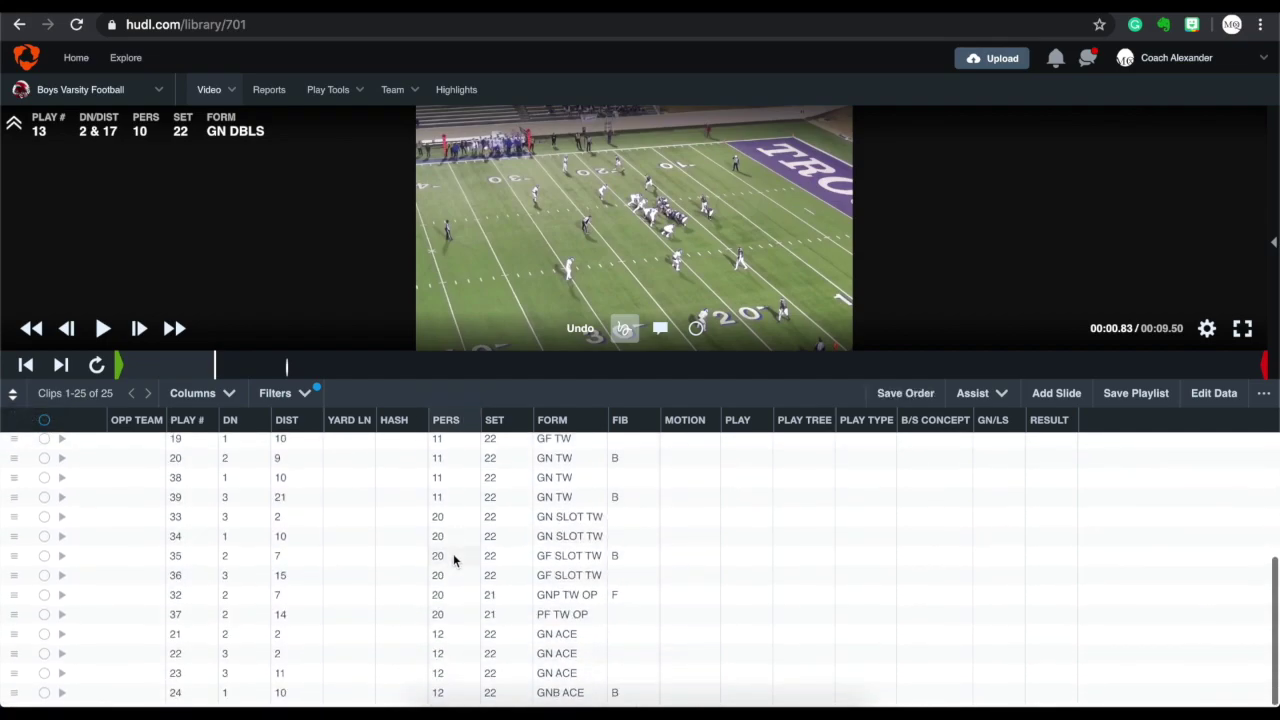
scroll(453, 553, "up", 5)
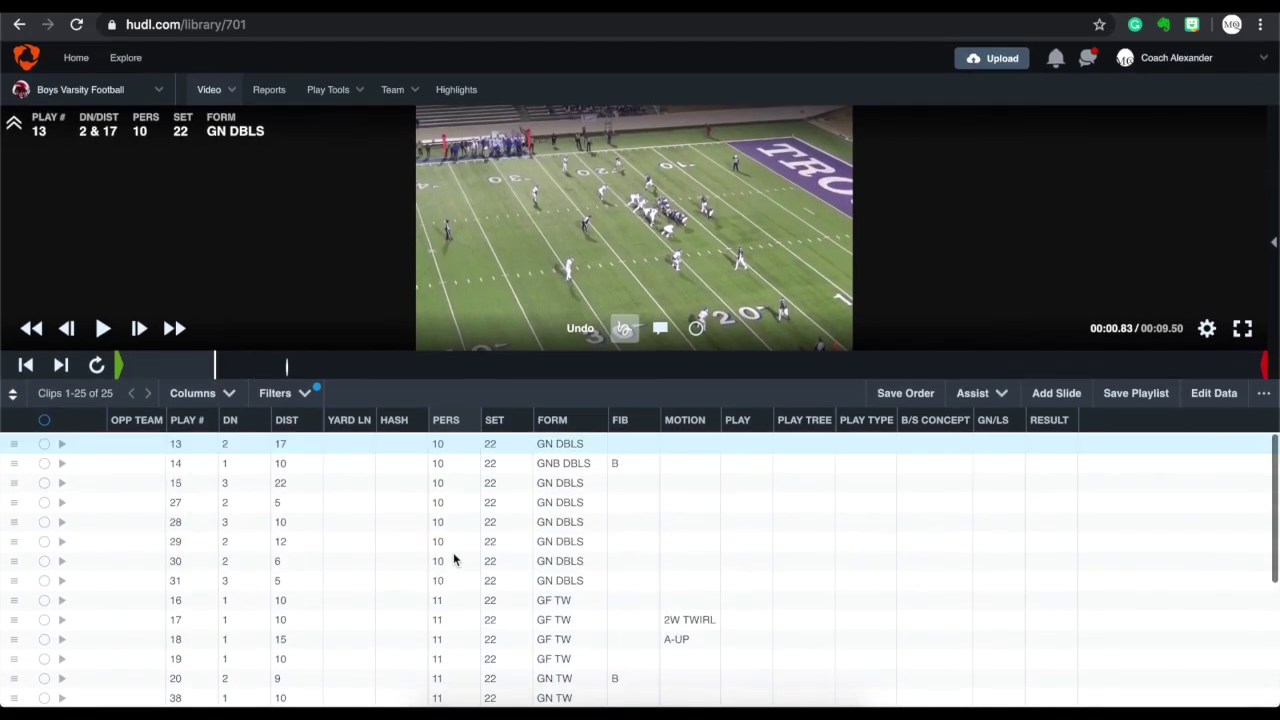
- Sort by the SET, FORM, FIB and MOTION columns, then reverse the MOTION order
left_click(513, 425)
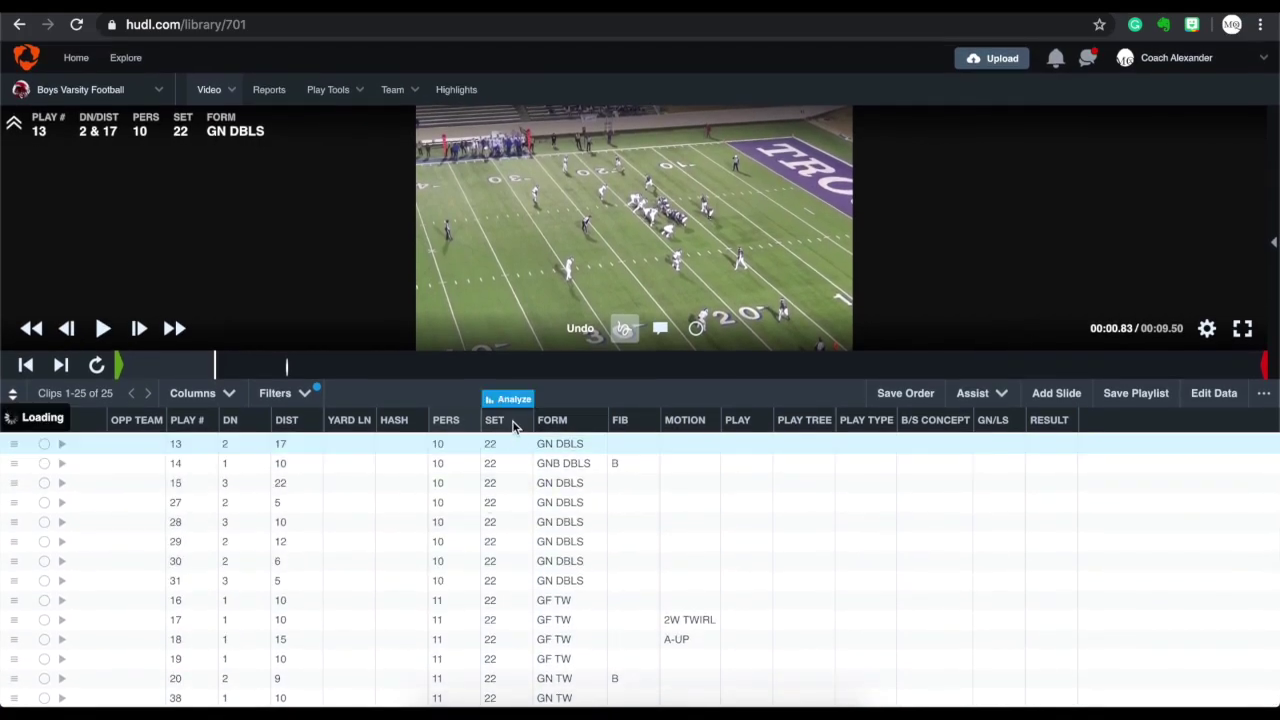
left_click(570, 424)
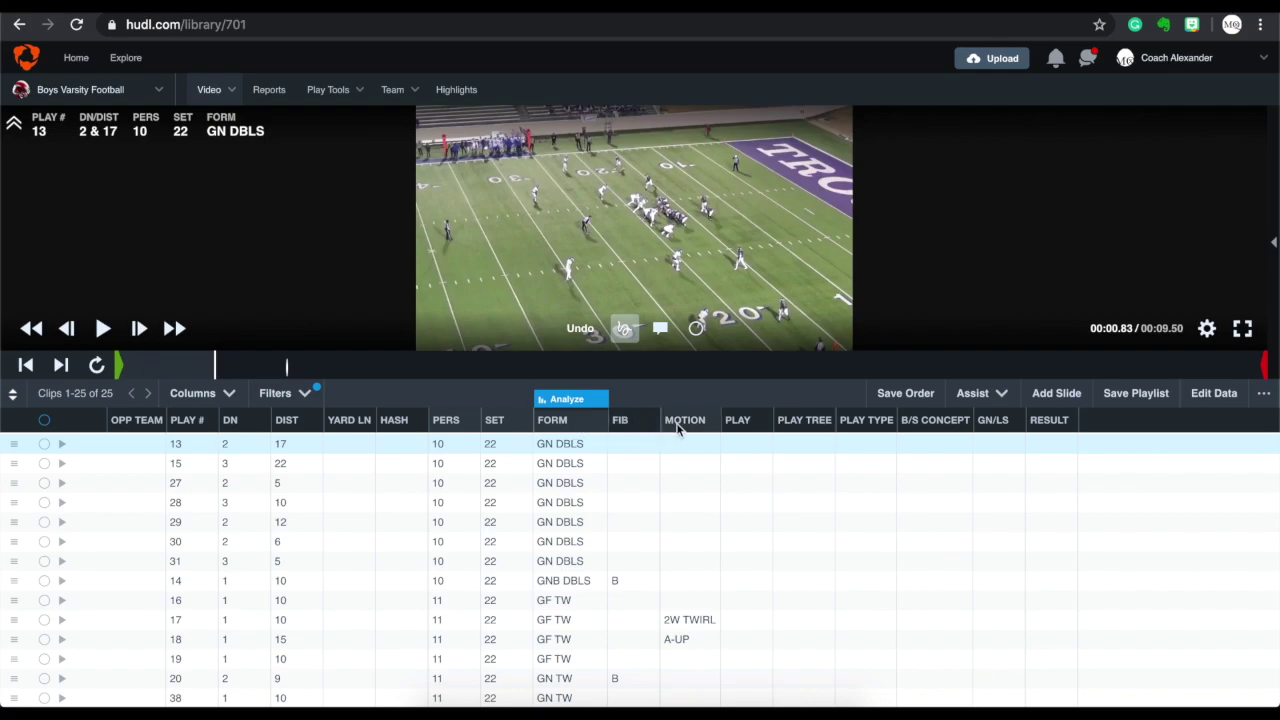
left_click(645, 428)
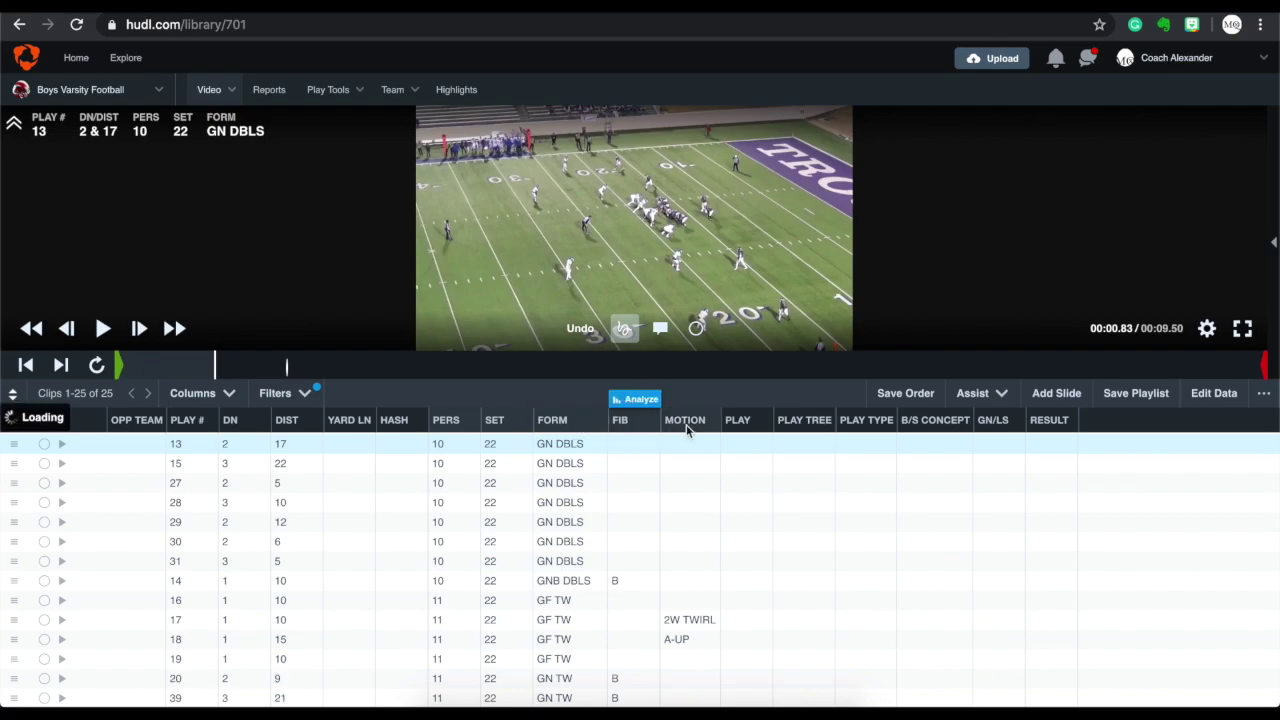
left_click(686, 426)
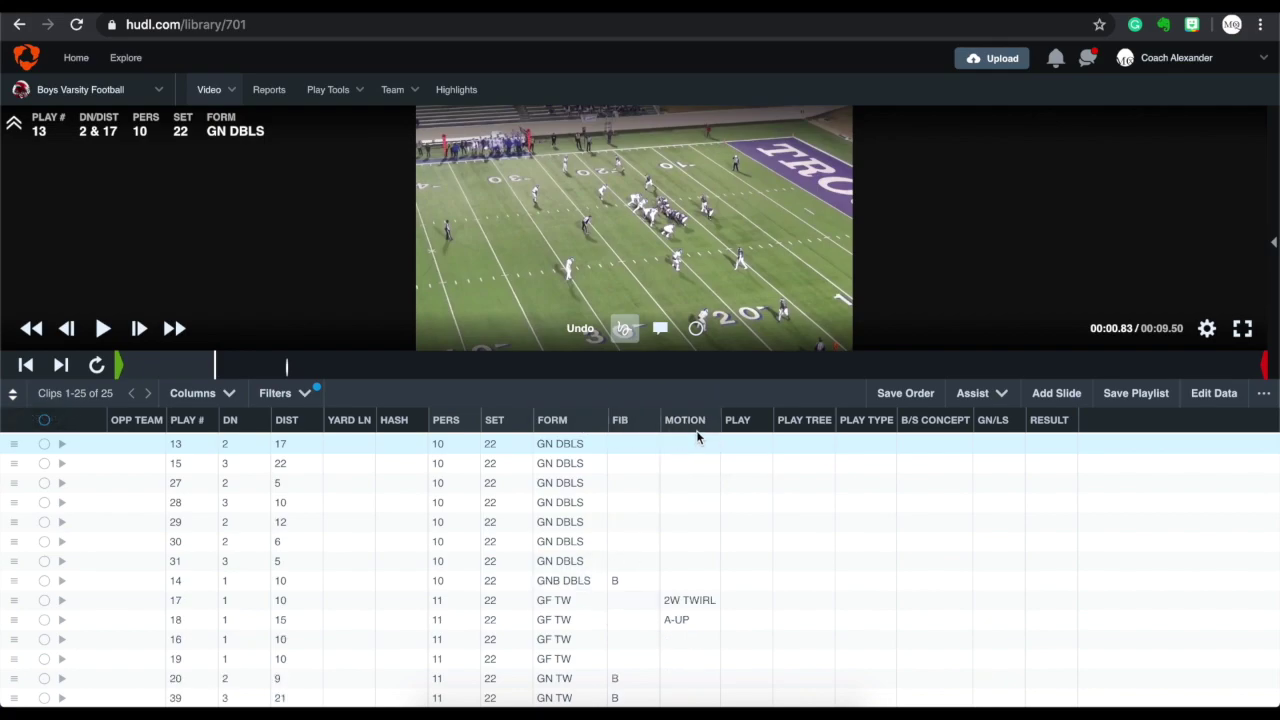
left_click(699, 428)
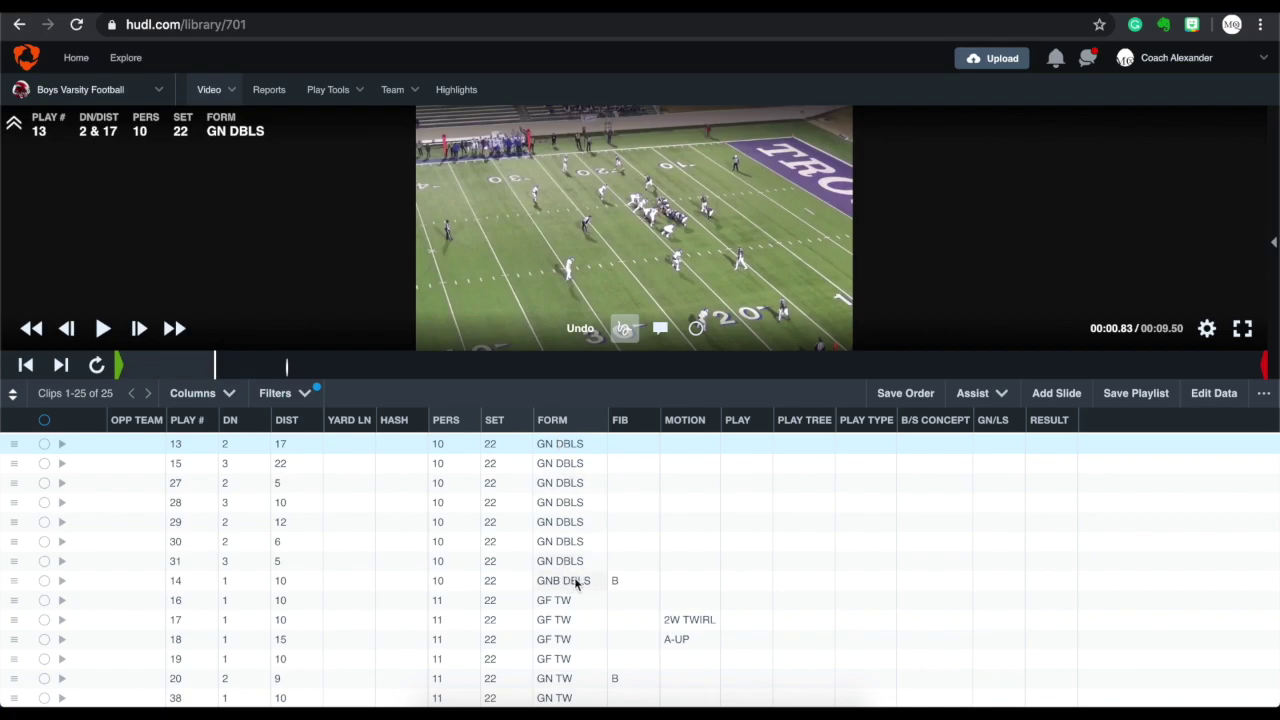
scroll(577, 582, "down", 2)
scroll(577, 590, "down", 2)
scroll(386, 500, "down", 2)
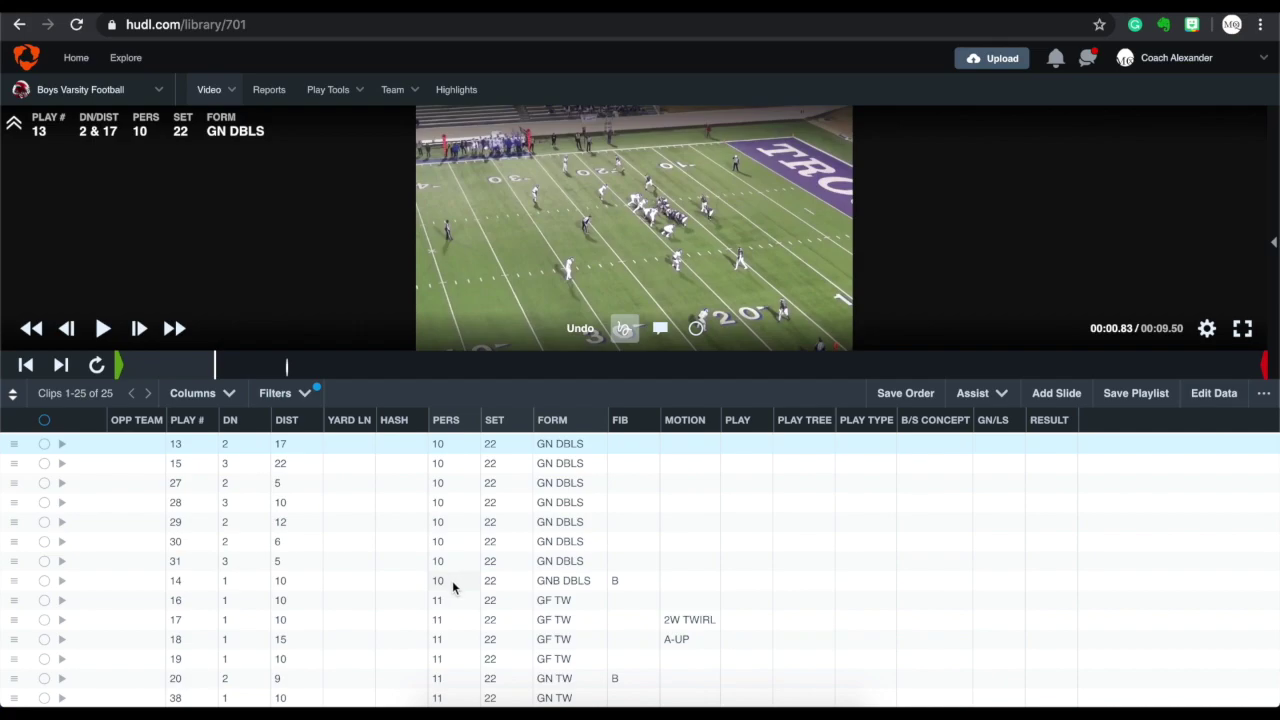
scroll(455, 592, "down", 5)
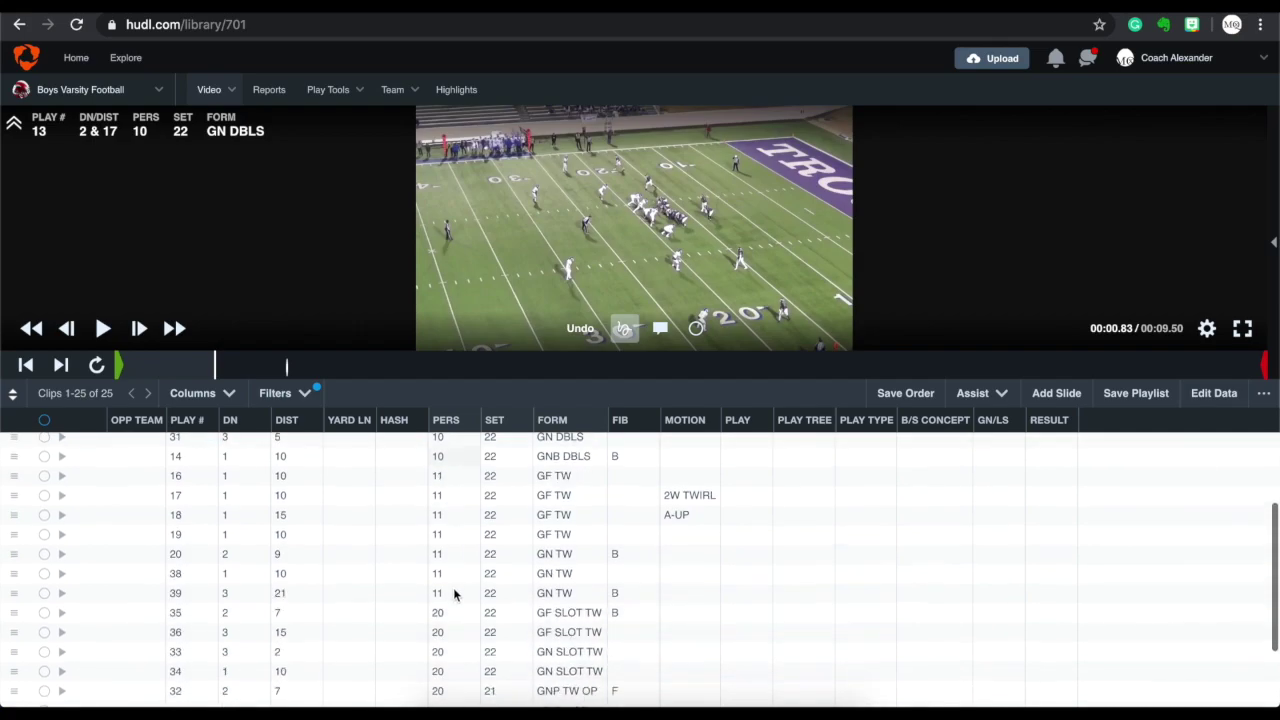
scroll(454, 620, "down", 1)
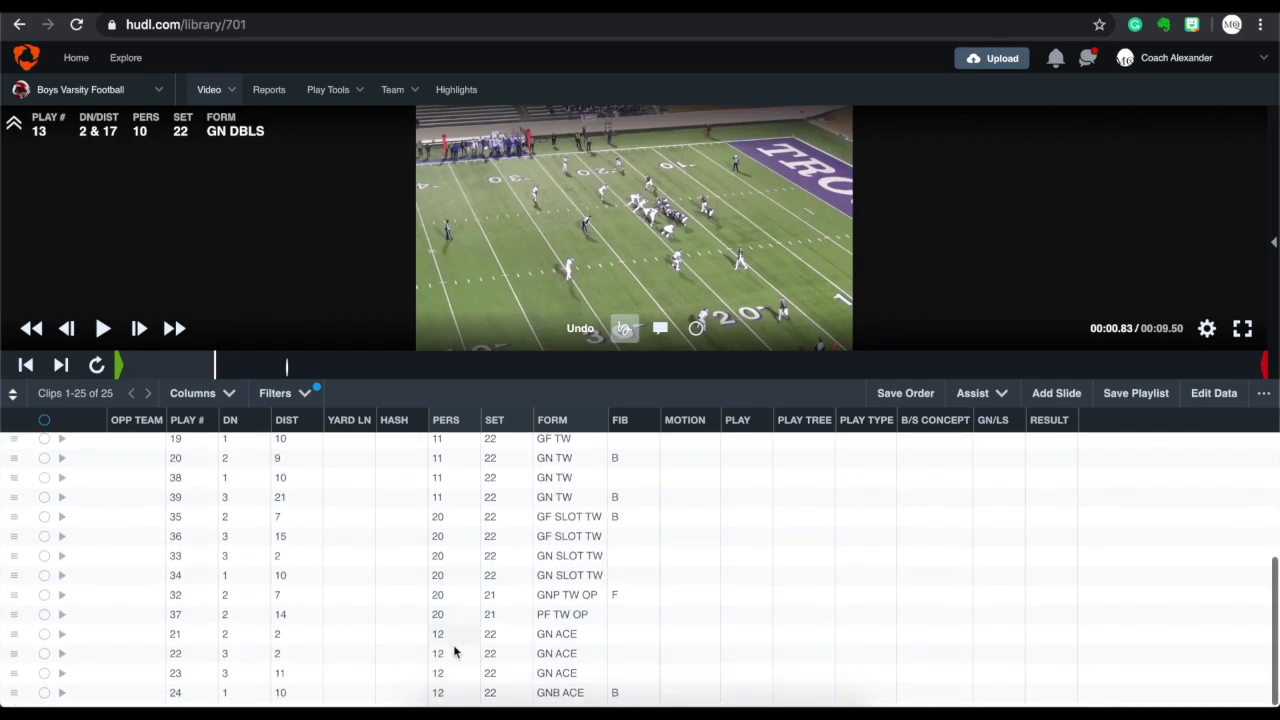
scroll(496, 653, "up", 3)
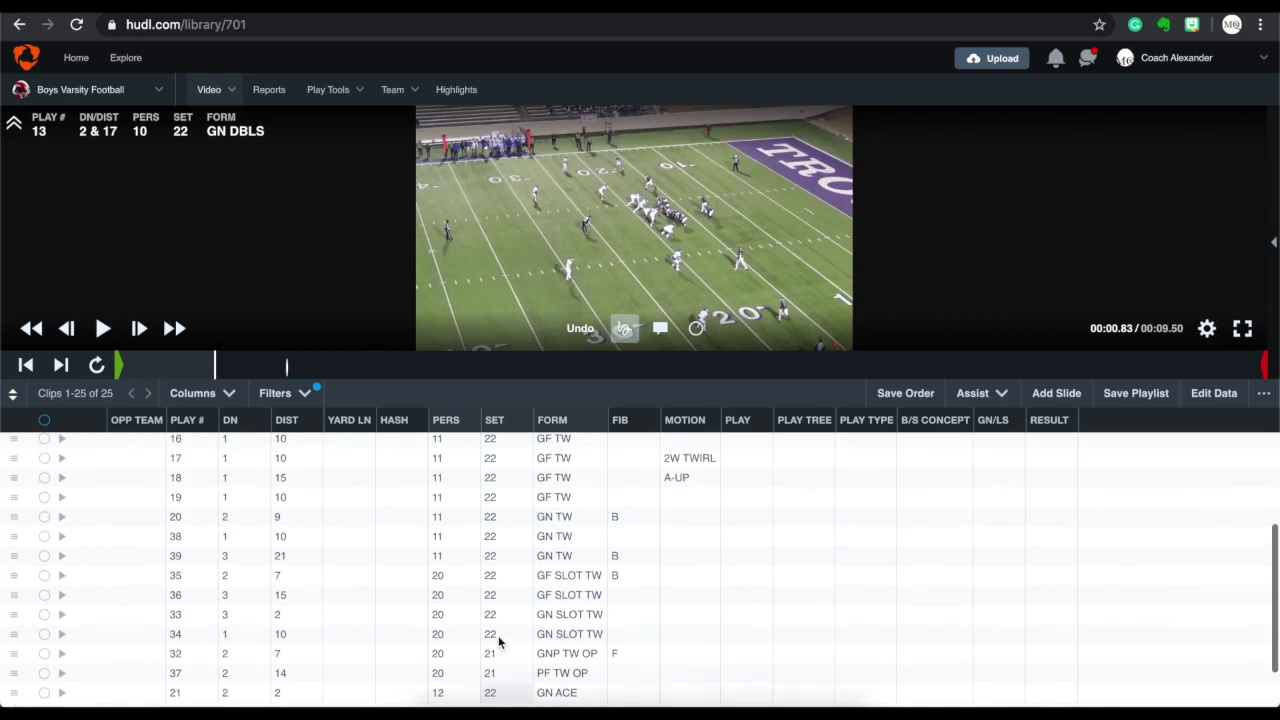
scroll(500, 615, "down", 2)
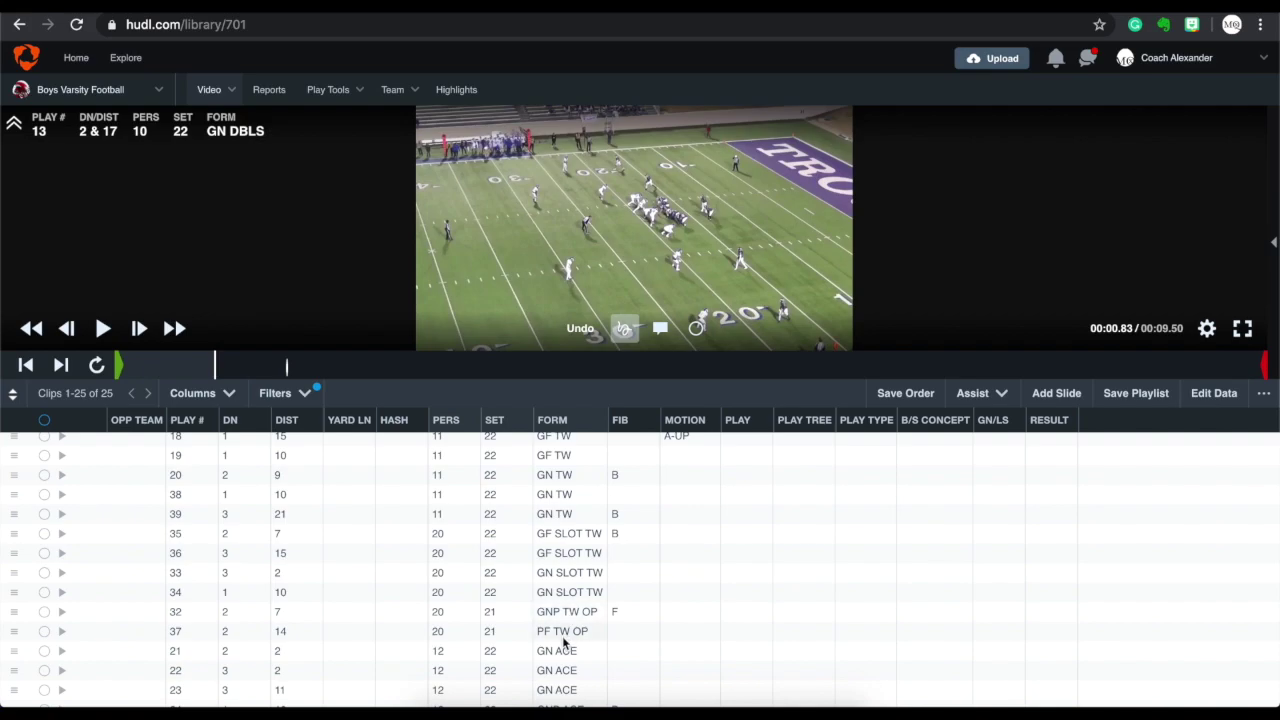
scroll(563, 641, "up", 3)
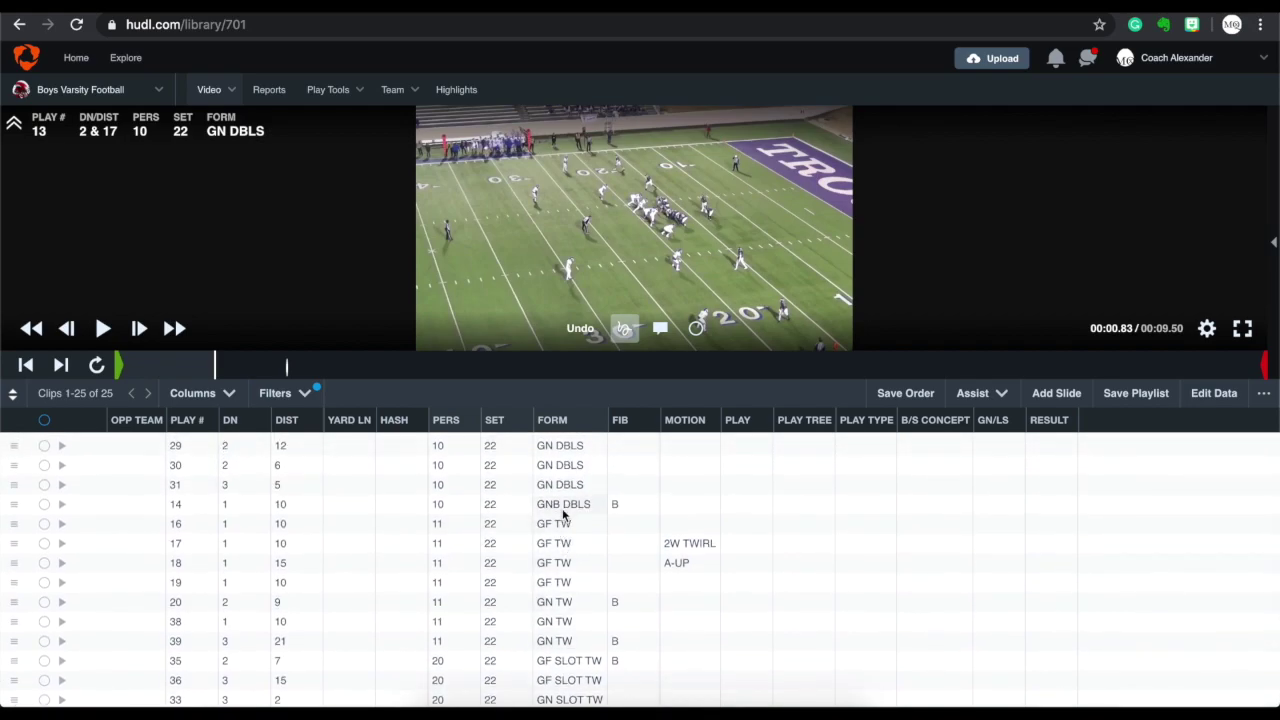
scroll(562, 490, "up", 1)
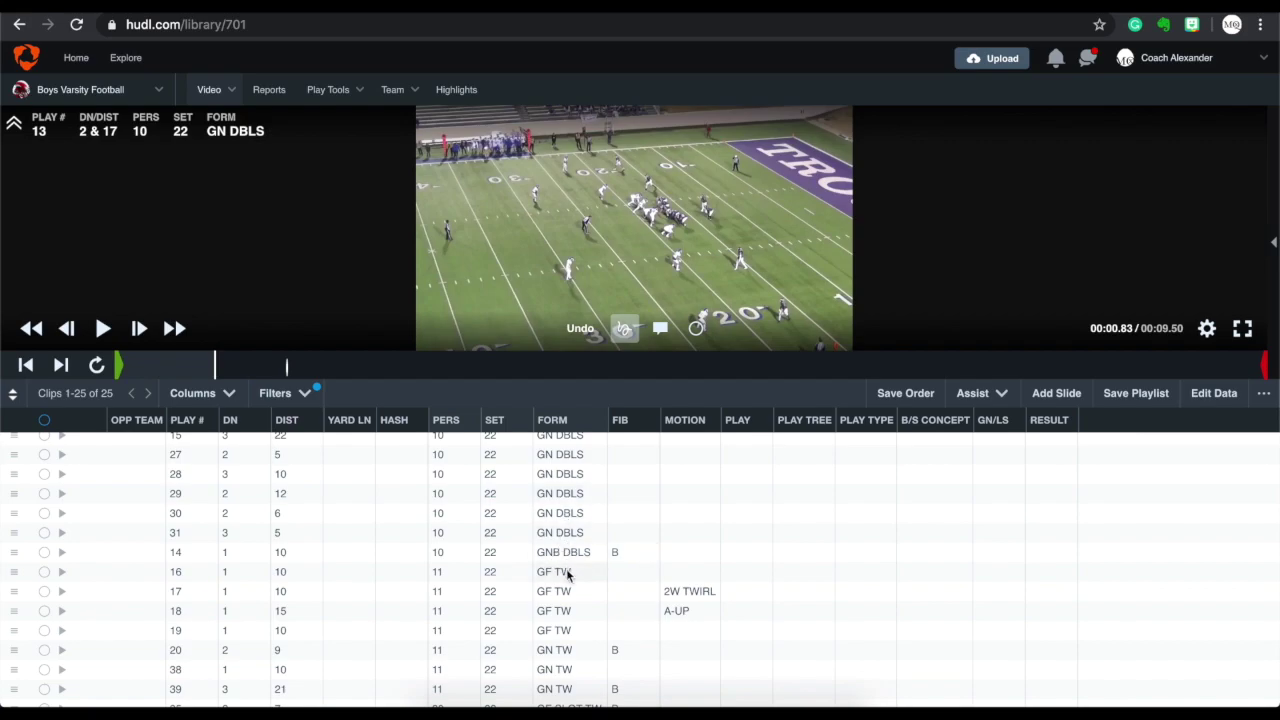
scroll(563, 574, "down", 2)
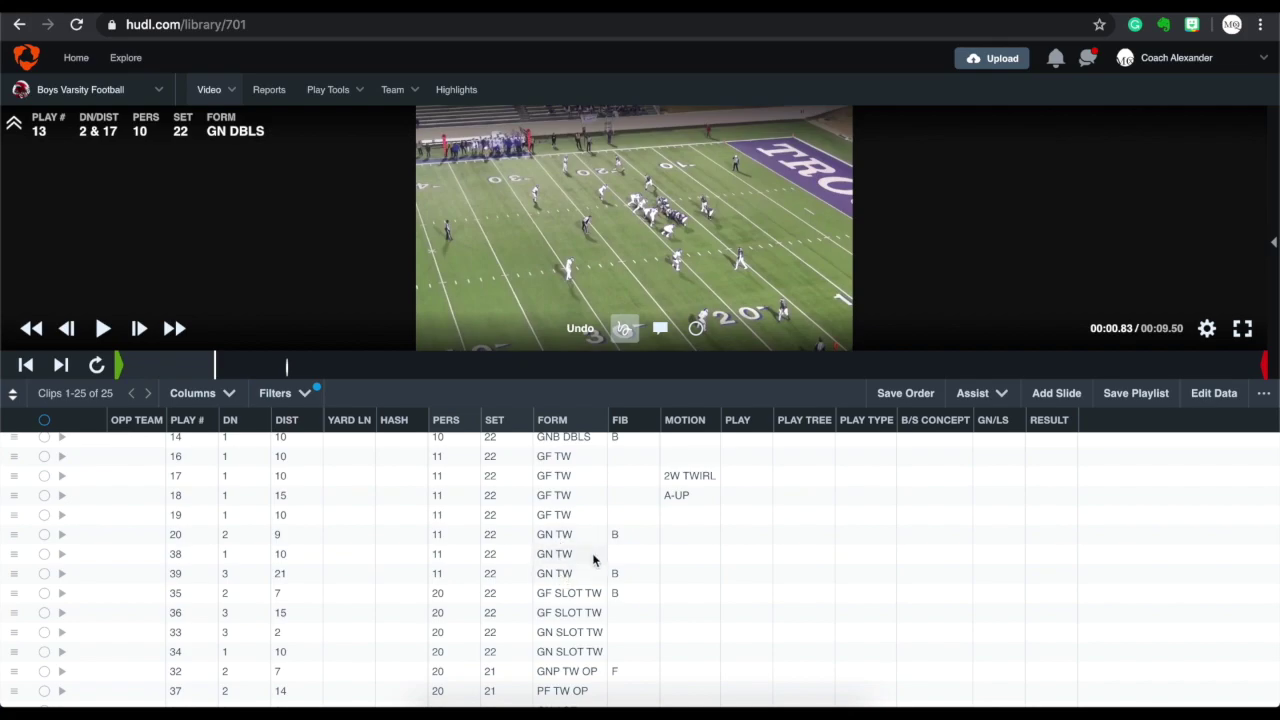
scroll(593, 560, "up", 3)
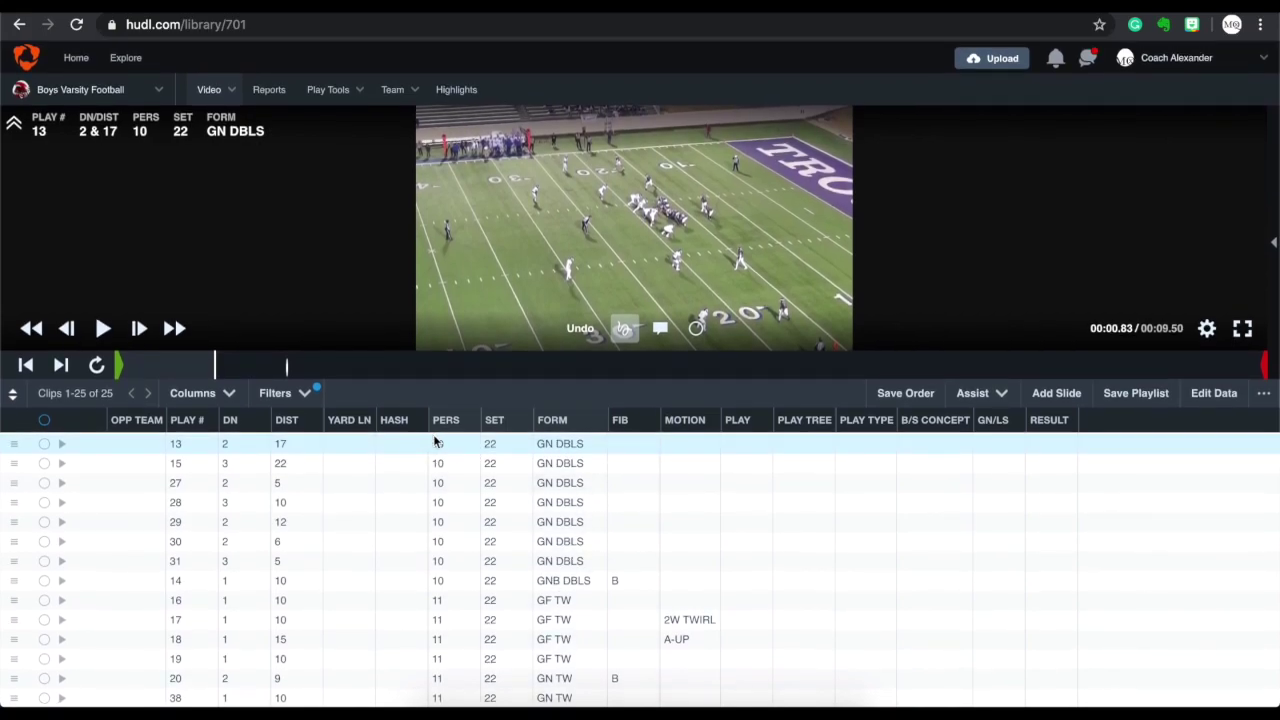
- Save the playlist's new personnel-and-formation clip order with Save Order
mouse_move(460, 433)
left_click(906, 393)
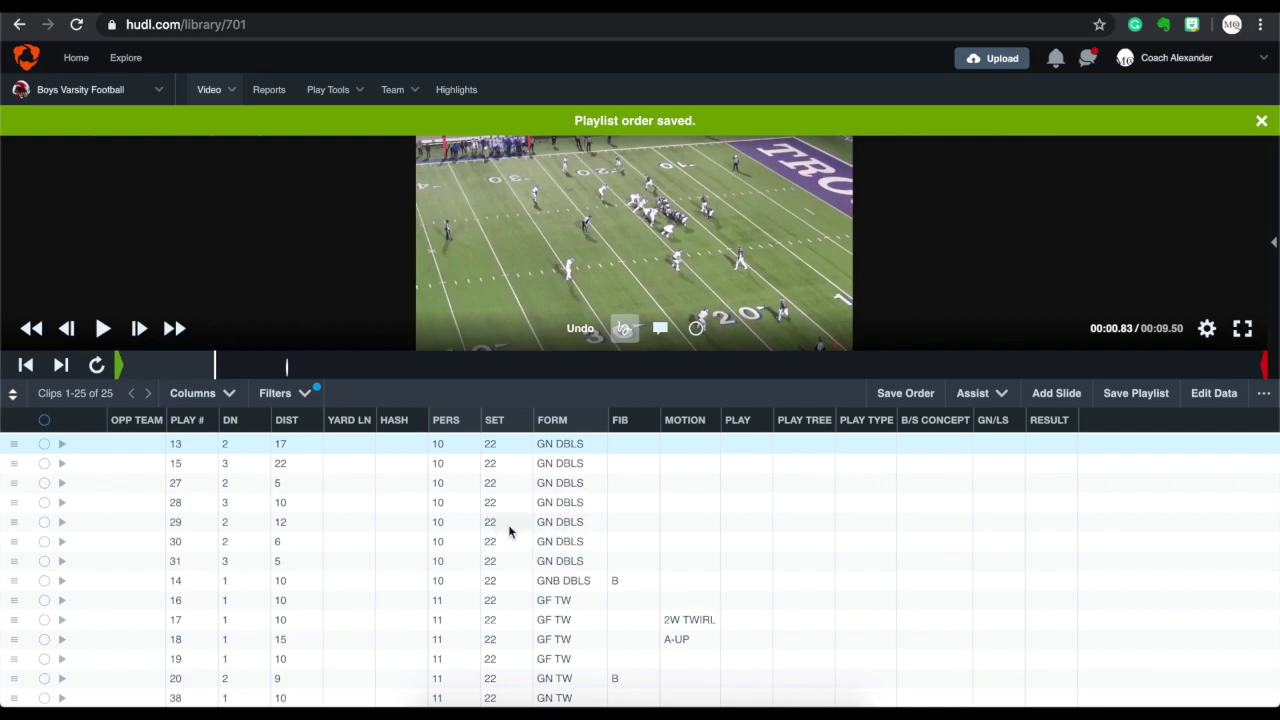
- Tick play 13 and drag the marked clips to the Move Clips Here line between plays 29 and 30
left_click(44, 444)
mouse_move(44, 444)
left_mouse_down()
mouse_move(46, 634)
mouse_move(43, 608)
mouse_move(243, 603)
mouse_move(351, 553)
mouse_move(366, 449)
mouse_move(486, 535)
left_mouse_up()
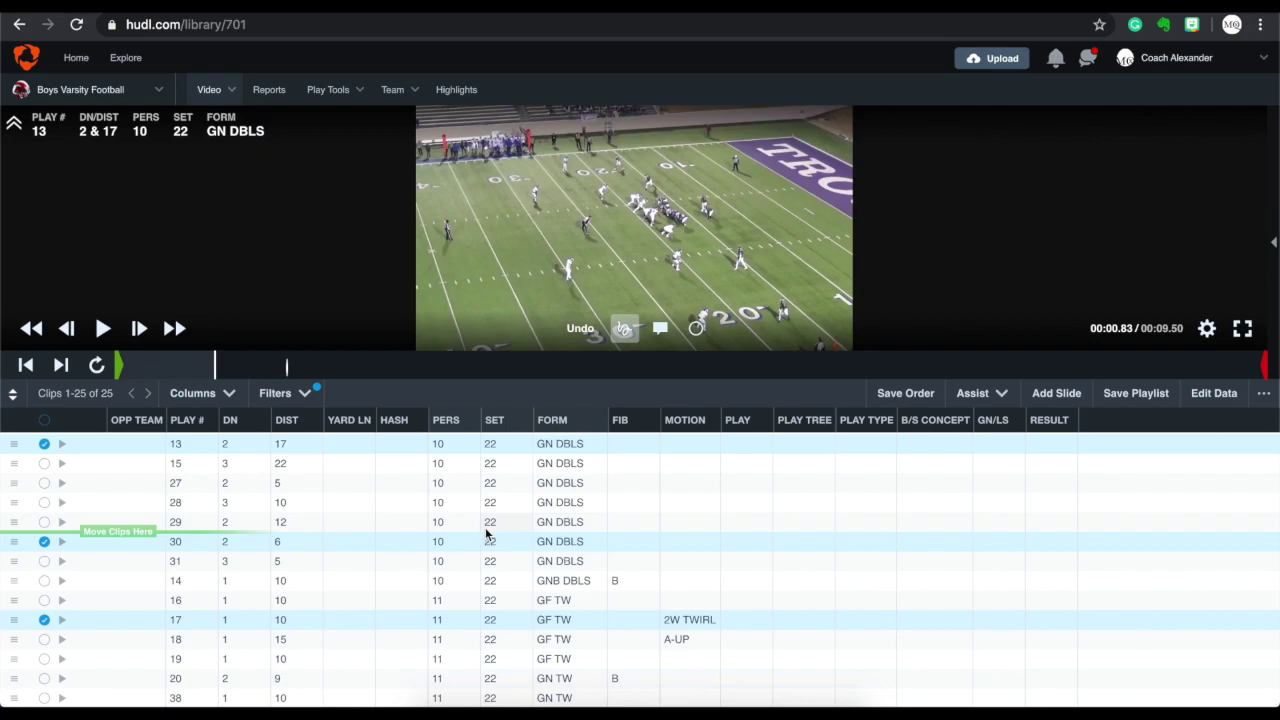
left_click_drag(486, 535, 486, 535)
mouse_move(486, 535)
left_mouse_down()
mouse_move(490, 475)
mouse_move(464, 666)
mouse_move(482, 636)
mouse_move(480, 660)
mouse_move(498, 490)
mouse_move(488, 458)
mouse_move(449, 617)
mouse_move(263, 486)
mouse_move(275, 511)
mouse_move(468, 496)
mouse_move(458, 433)
mouse_move(562, 440)
mouse_move(462, 428)
left_mouse_up()
scroll(485, 534, "down", 3)
scroll(483, 531, "up", 3)
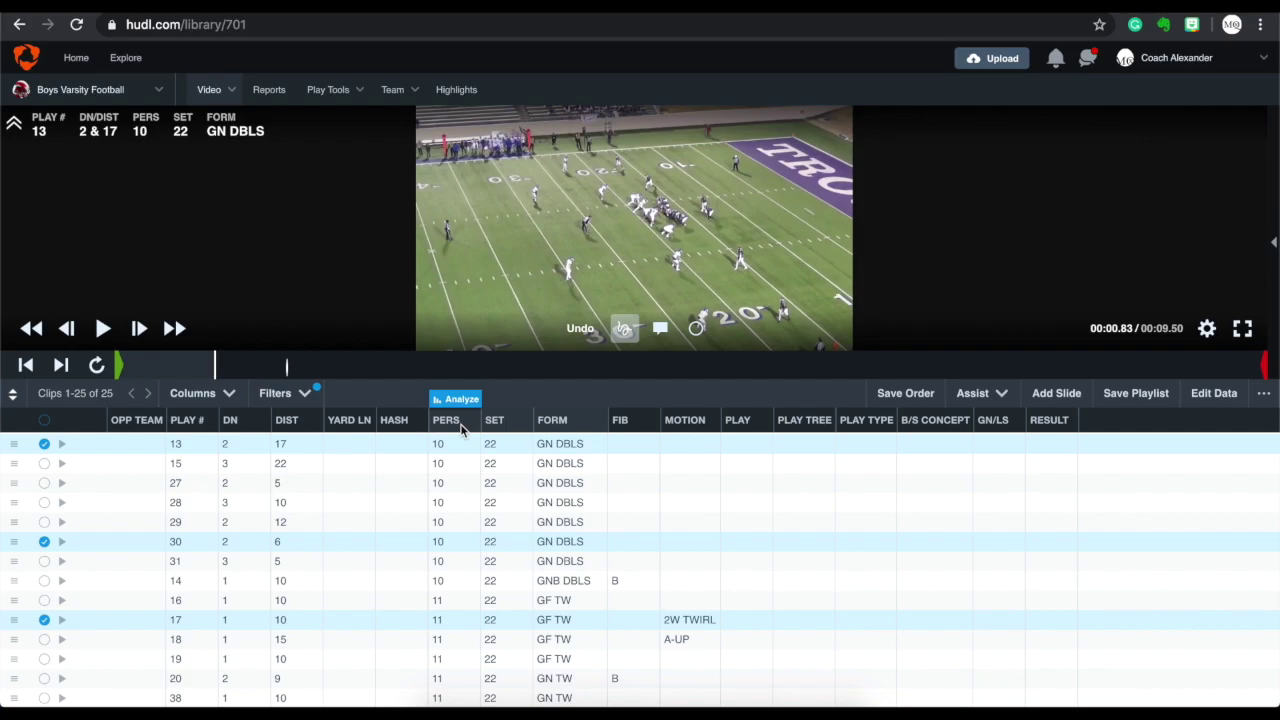